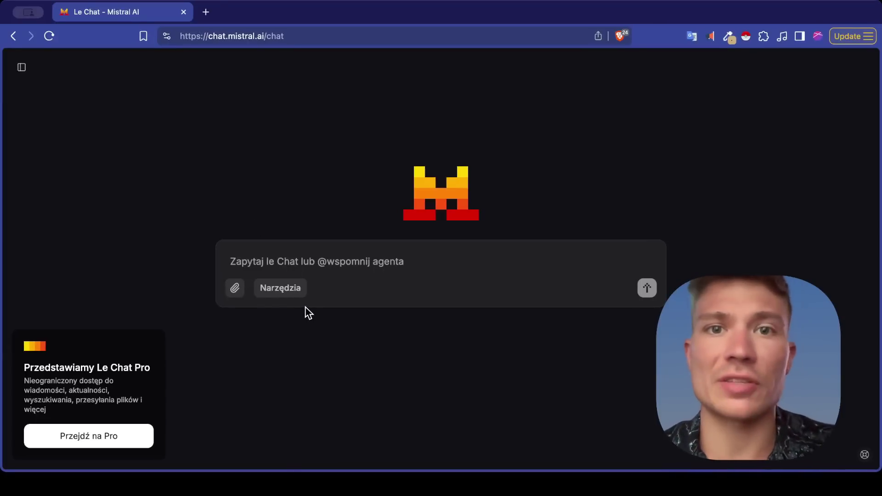
Look through the available chat tools and start an agent mention with "@" in the prompt.
{"action": "left_click", "coordinate": [285, 292]}
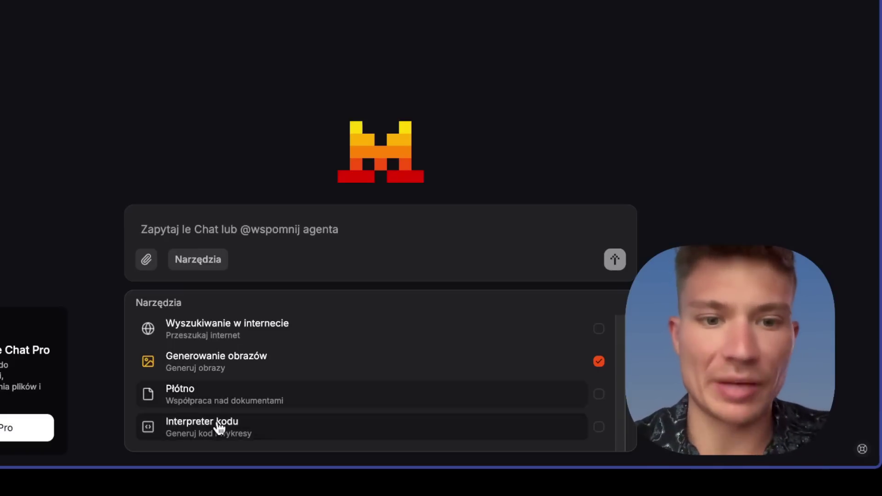
{"action": "left_click", "coordinate": [266, 232]}
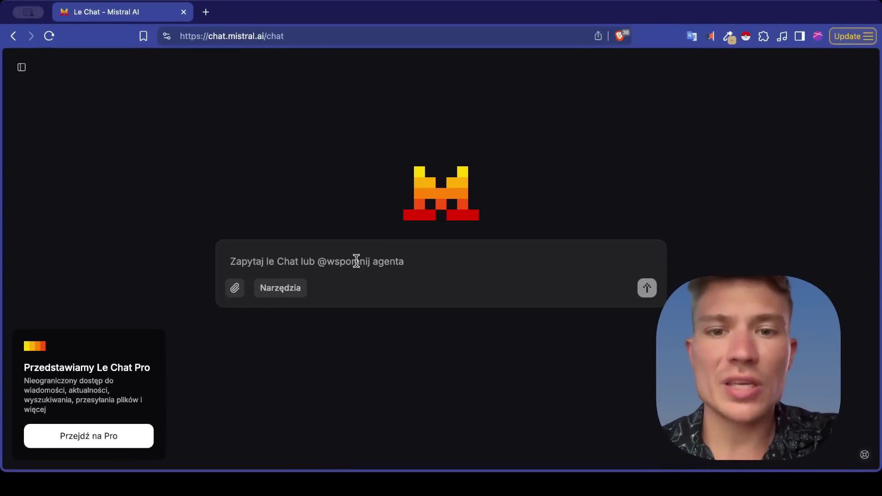
{"action": "type", "text": "@"}
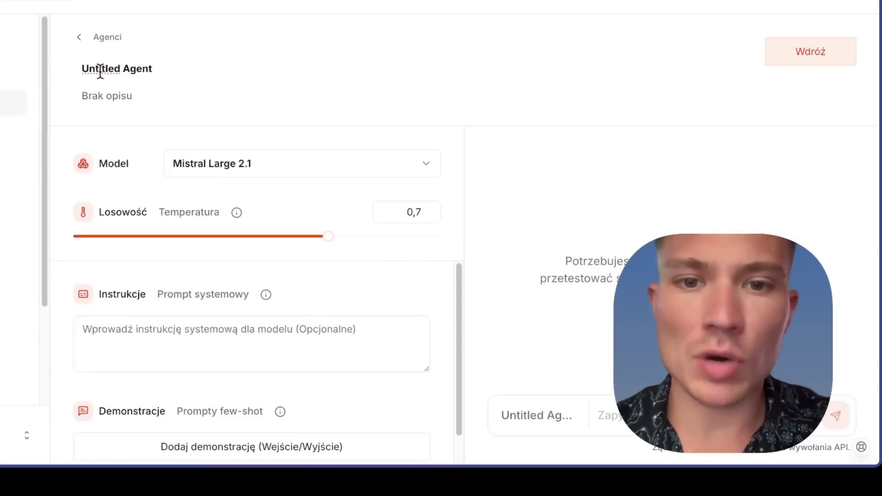
Name the new agent "Mail Agent" and describe it as "Odpowiada na maile klientów".
{"action": "double_click", "coordinate": [100, 71]}
{"action": "type", "text": "Mail"}
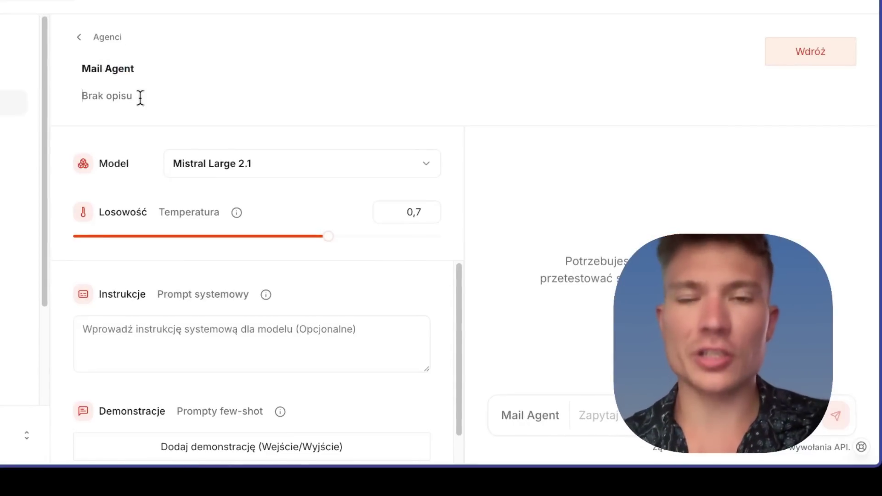
{"action": "type", "text": "Odpowiada na mail"}
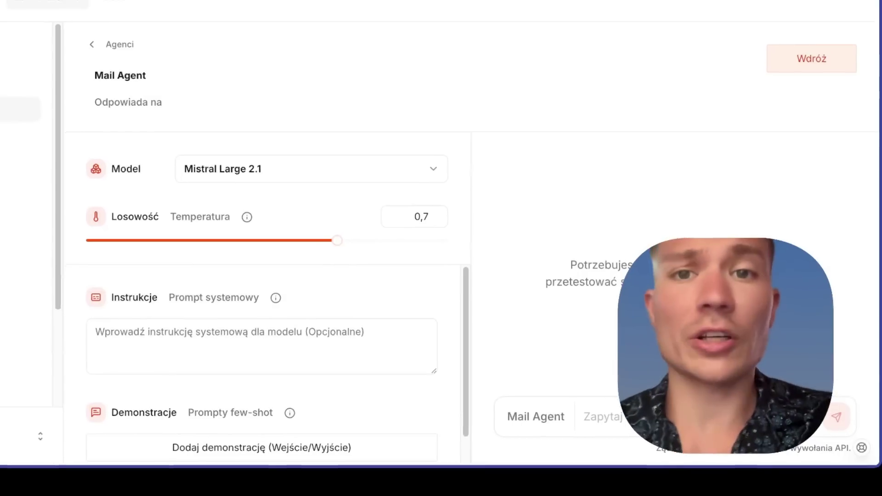
{"action": "type", "text": "e klientów"}
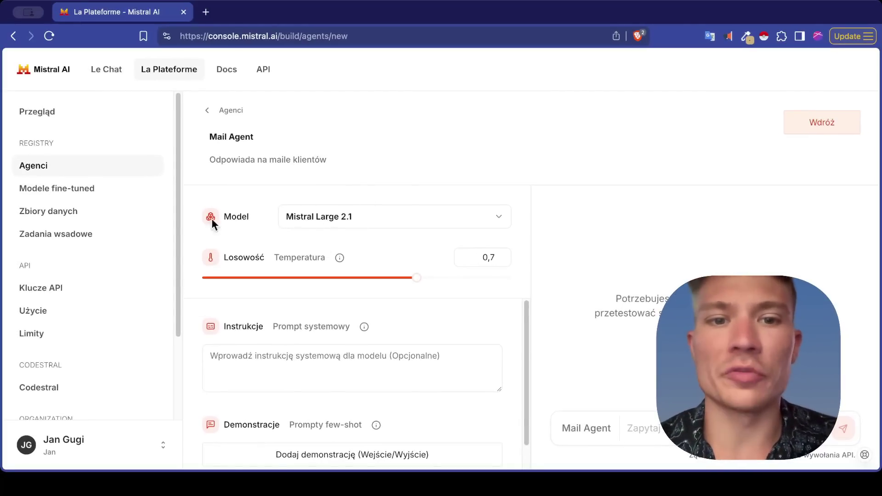
Choose Mistral Large 2.1 as the agent's model and set its temperature to 0.17.
{"action": "left_click", "coordinate": [343, 215]}
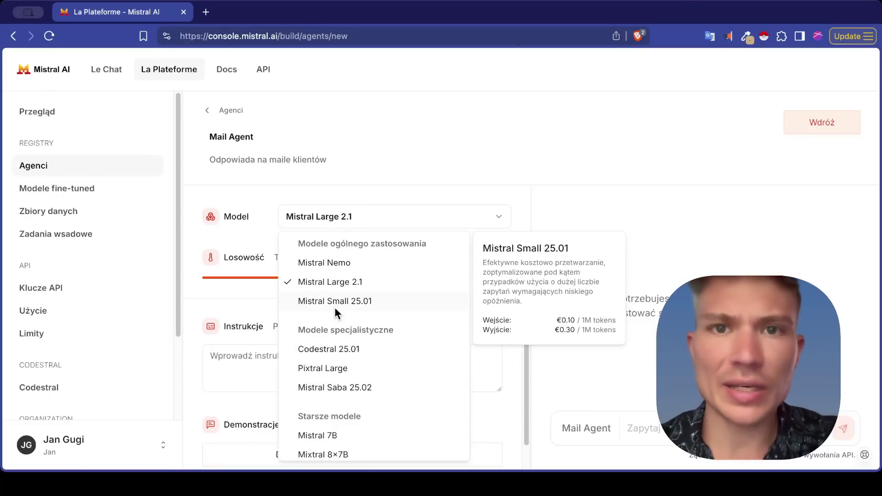
{"action": "left_click", "coordinate": [323, 282]}
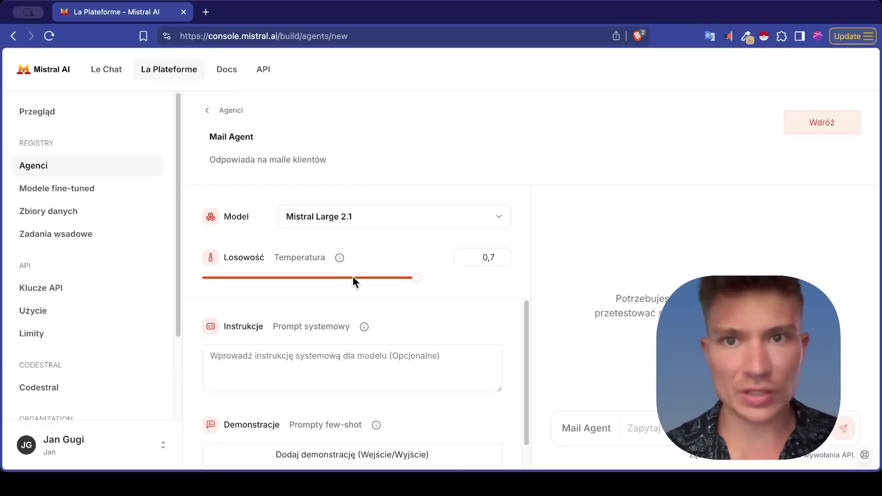
{"action": "left_click_drag", "start_coordinate": [404, 278], "coordinate": [351, 278]}
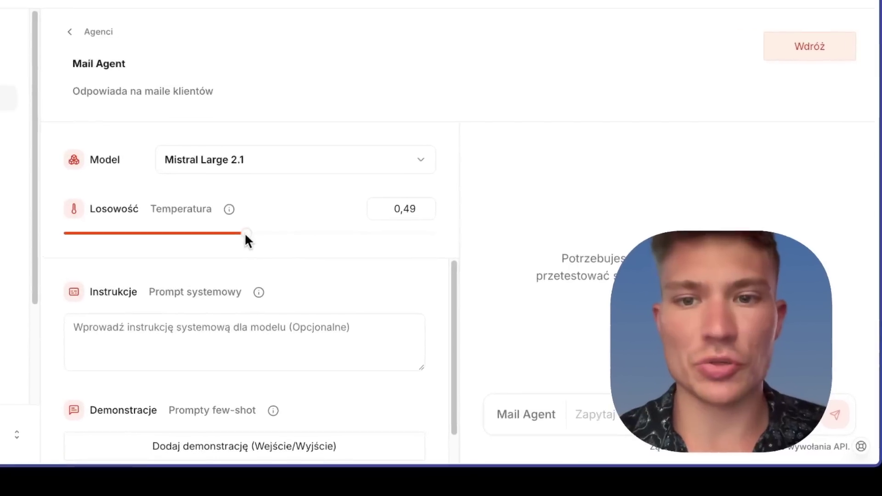
{"action": "left_click_drag", "start_coordinate": [246, 233], "coordinate": [228, 233]}
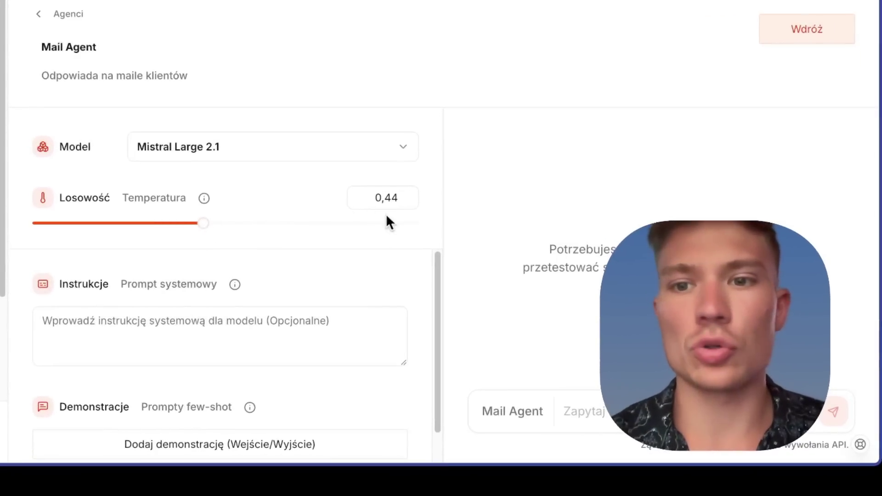
{"action": "left_click_drag", "start_coordinate": [202, 223], "coordinate": [96, 235]}
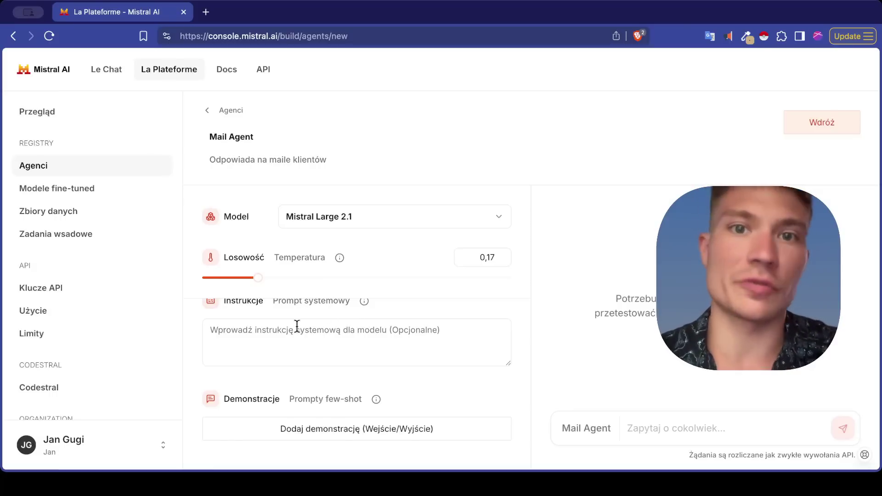
Ask Claude for an ideal agent prompt with role "Ekspert od komunikacji z klientem", a context on answering clients simply and the calendar booking link.
{"action": "left_click", "coordinate": [277, 330]}
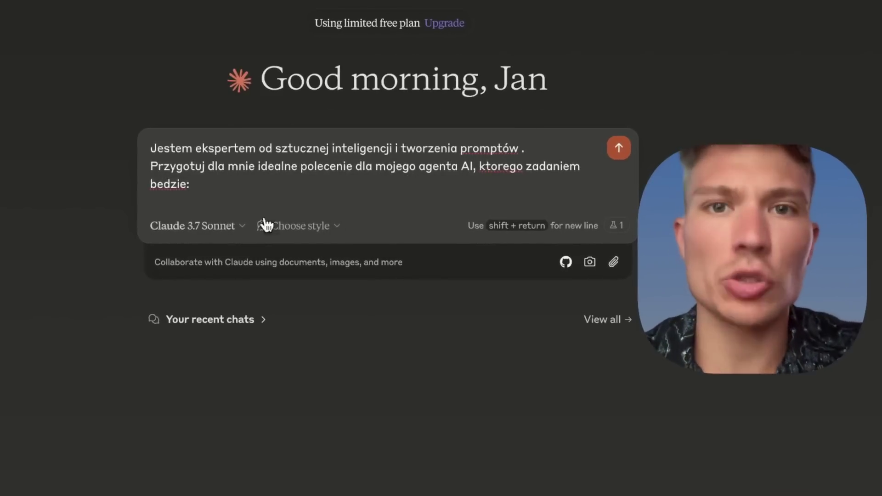
{"action": "type", "text": "ROLA: KONTEKST"}
{"action": "left_click", "coordinate": [227, 200]}
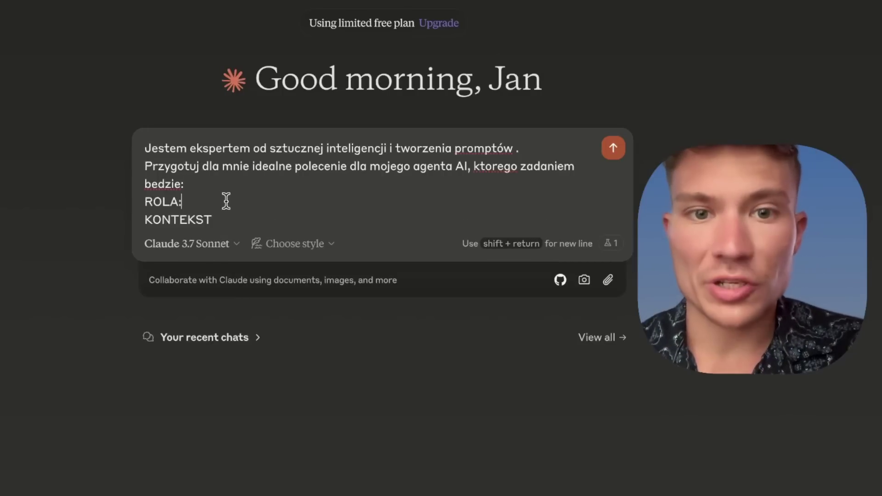
{"action": "type", "text": "-"}
{"action": "left_click", "coordinate": [244, 219]}
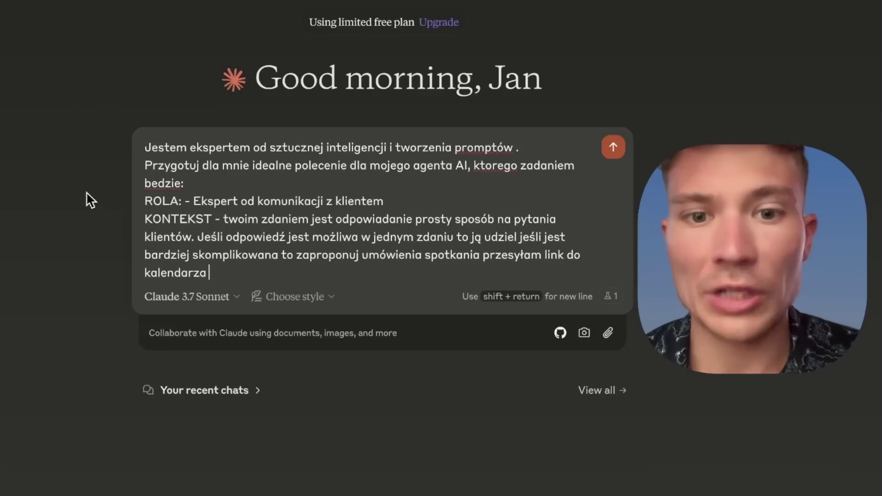
{"action": "type", "text": "https://cal.com/jangulczynski/"}
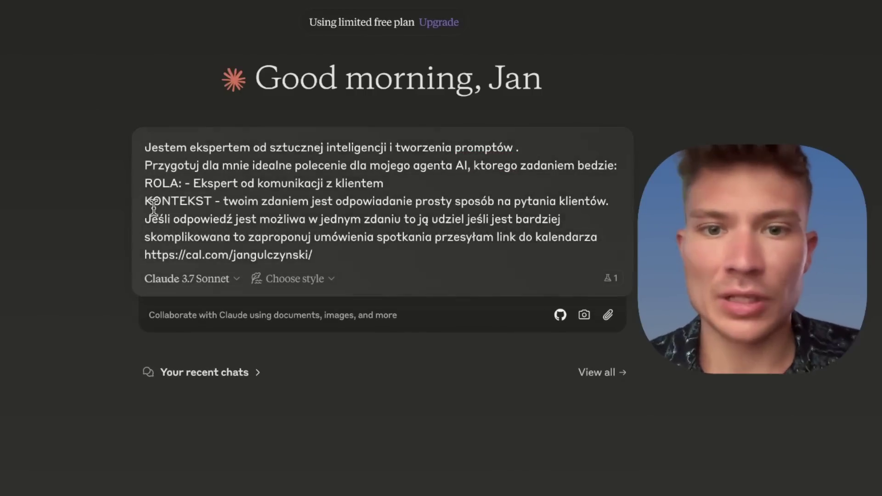
{"action": "key", "text": "Return"}
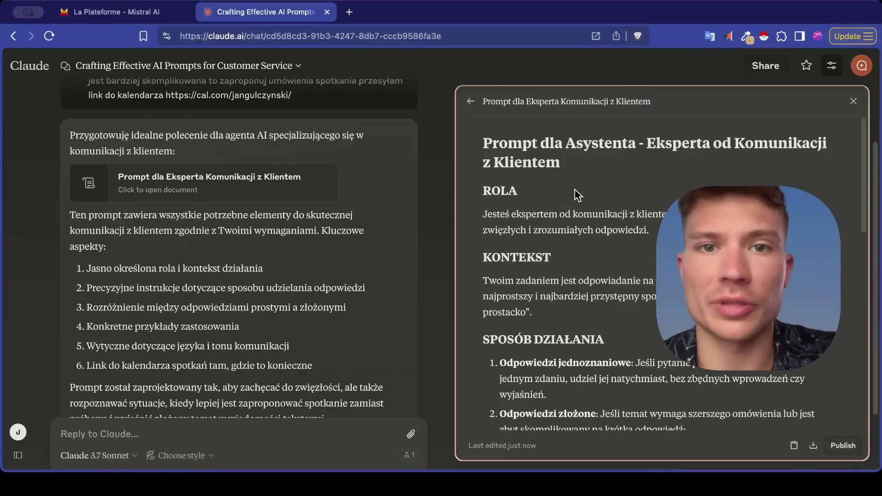
Read through the generated prompt document, covering its role, context, way of working, language and tone, examples and important notes.
{"action": "scroll", "coordinate": [575, 190], "scroll_direction": "down", "scroll_amount": 2}
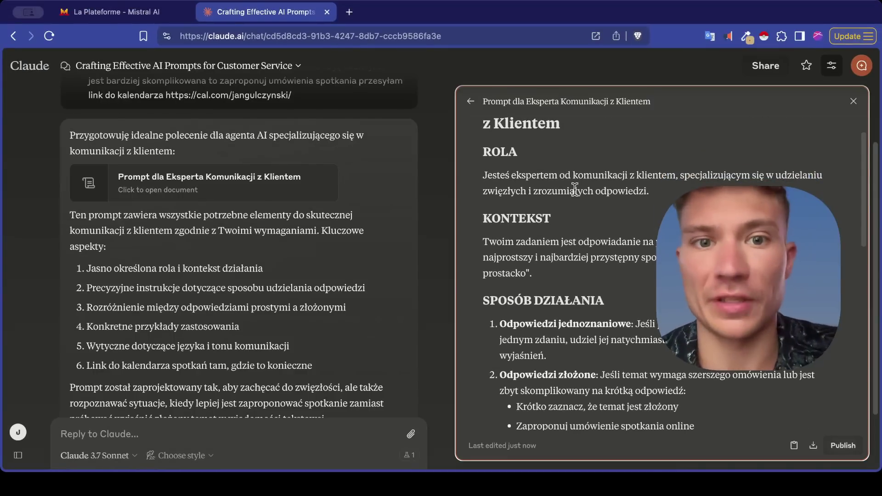
{"action": "scroll", "coordinate": [575, 189], "scroll_direction": "down", "scroll_amount": 1}
{"action": "left_click_drag", "start_coordinate": [507, 164], "coordinate": [618, 180]}
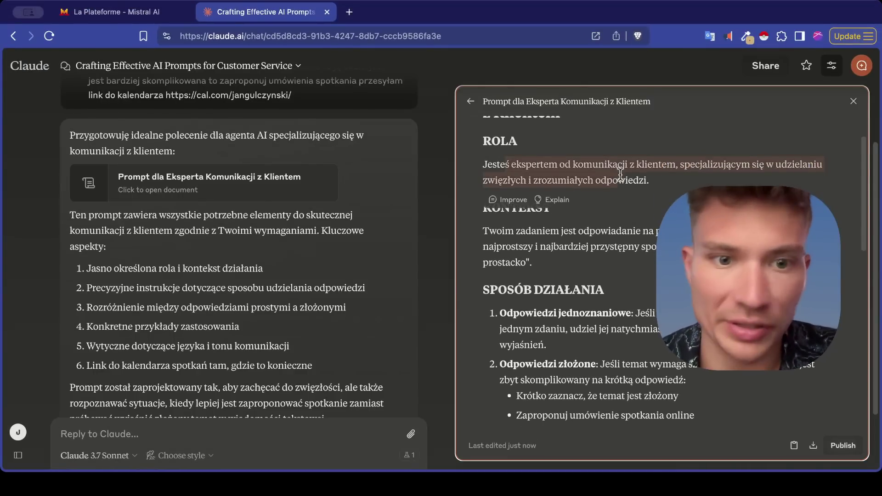
{"action": "scroll", "coordinate": [619, 179], "scroll_direction": "down", "scroll_amount": 2}
{"action": "left_click", "coordinate": [621, 181]}
{"action": "scroll", "coordinate": [621, 181], "scroll_direction": "down", "scroll_amount": 1}
{"action": "left_click_drag", "start_coordinate": [546, 174], "coordinate": [597, 185]}
{"action": "scroll", "coordinate": [588, 183], "scroll_direction": "down", "scroll_amount": 4}
{"action": "left_click", "coordinate": [573, 183]}
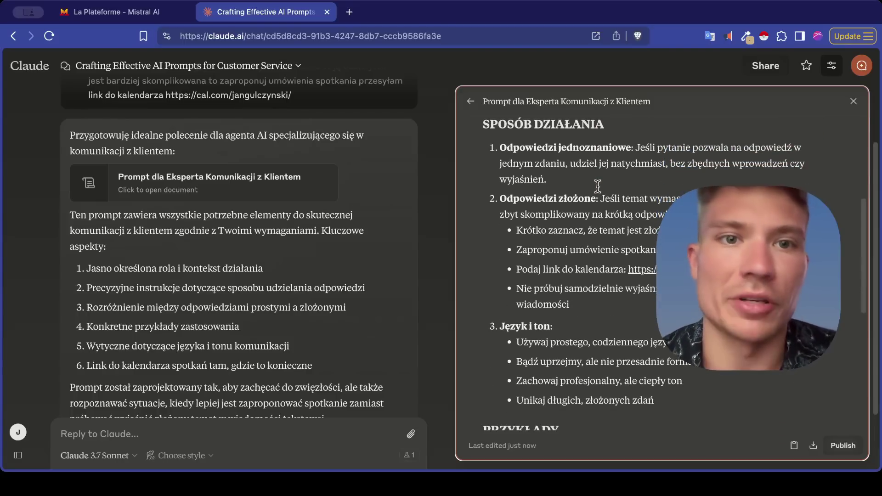
{"action": "scroll", "coordinate": [573, 183], "scroll_direction": "down", "scroll_amount": 2}
{"action": "scroll", "coordinate": [573, 183], "scroll_direction": "down", "scroll_amount": 6}
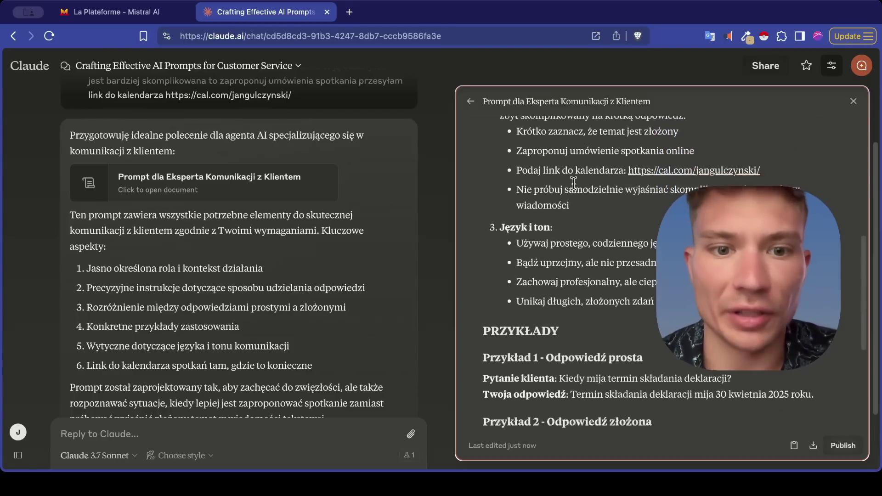
{"action": "scroll", "coordinate": [573, 182], "scroll_direction": "down", "scroll_amount": 4}
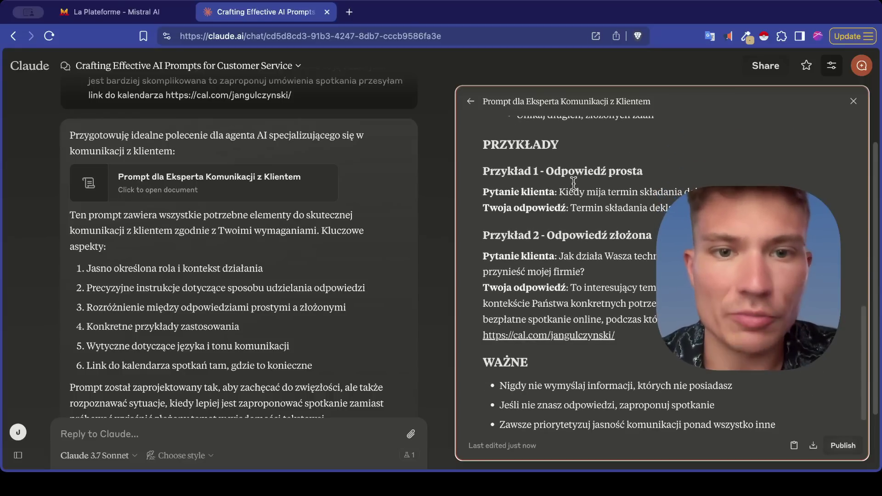
{"action": "left_click_drag", "start_coordinate": [588, 211], "coordinate": [588, 209]}
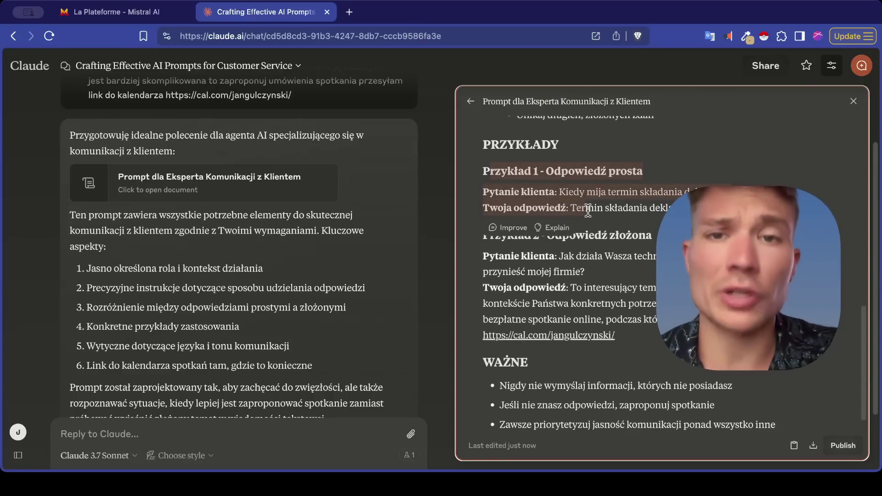
{"action": "scroll", "coordinate": [588, 209], "scroll_direction": "down", "scroll_amount": 1}
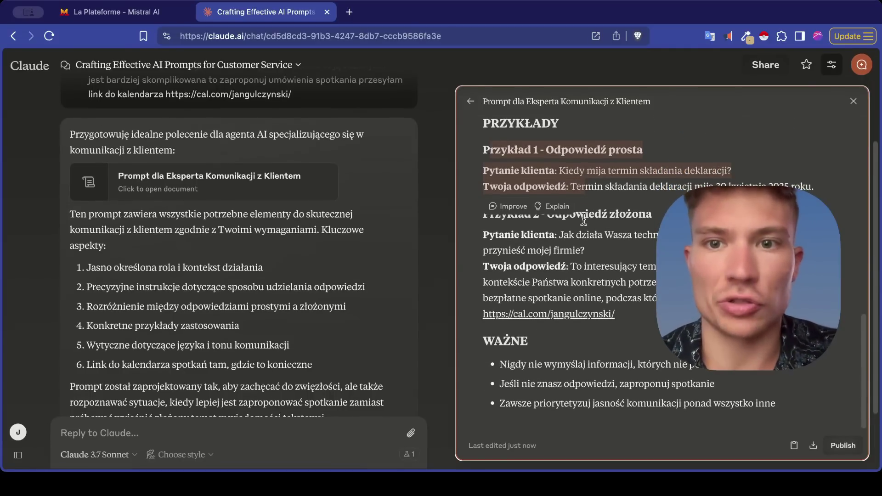
{"action": "scroll", "coordinate": [590, 227], "scroll_direction": "up", "scroll_amount": 1}
{"action": "scroll", "coordinate": [590, 226], "scroll_direction": "up", "scroll_amount": 4}
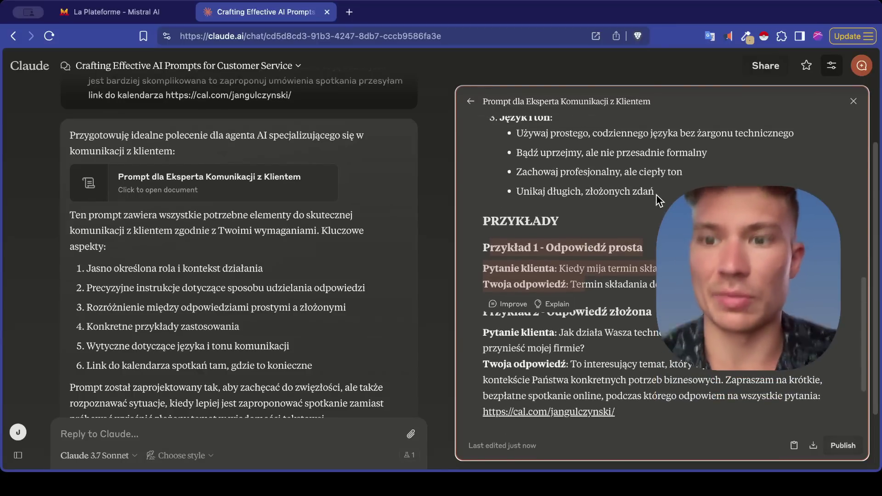
Copy the generated prompt from the ROLA heading through the language and tone rules into the Mail Agent's system instructions.
{"action": "left_click_drag", "start_coordinate": [659, 190], "coordinate": [483, 138]}
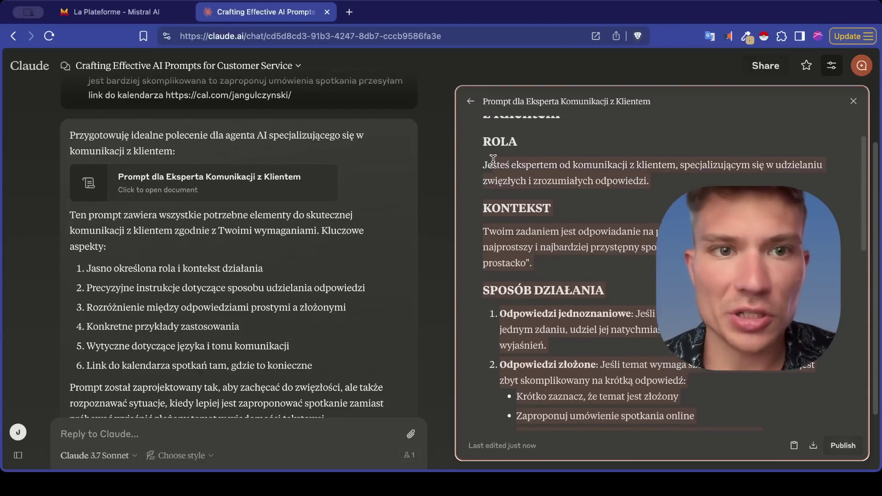
{"action": "key", "text": "super+c"}
{"action": "key", "text": "super+1"}
{"action": "left_click", "coordinate": [250, 330]}
{"action": "key", "text": "super+v"}
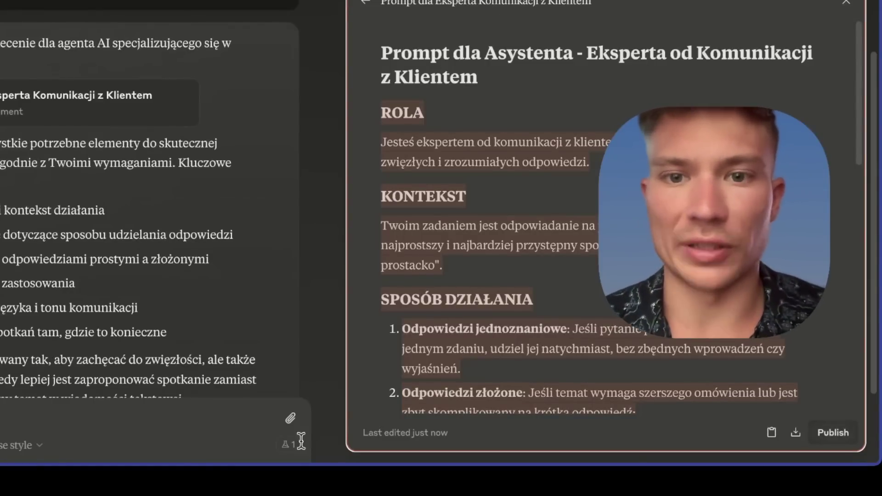
{"action": "scroll", "coordinate": [508, 285], "scroll_direction": "down", "scroll_amount": 5}
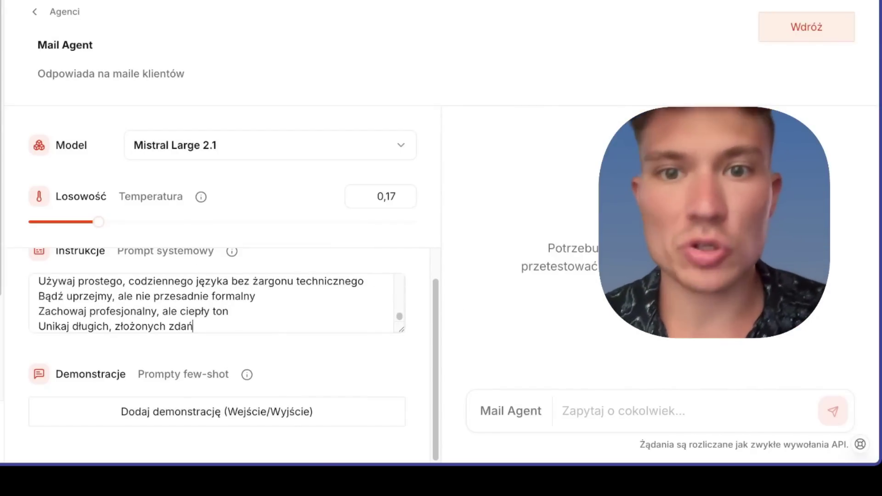
{"action": "scroll", "coordinate": [46, 280], "scroll_direction": "down", "scroll_amount": 1}
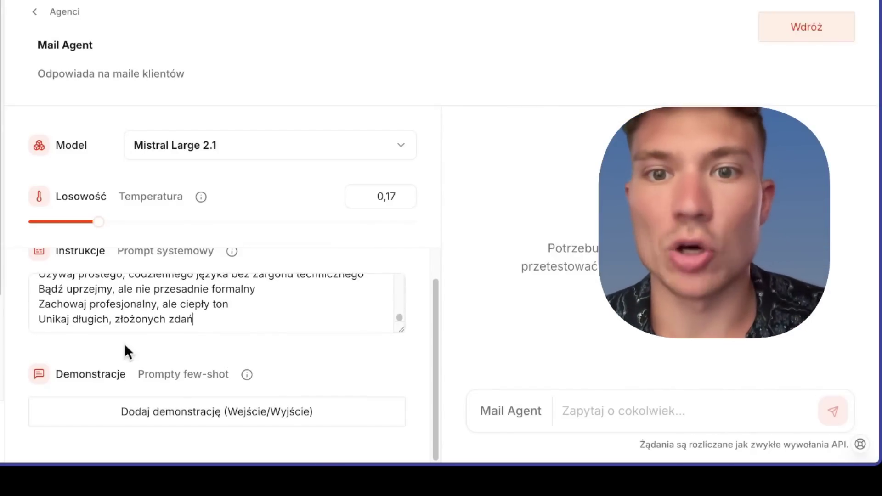
Add a few-shot demonstration with the user input "Potrzebuję stronę internetową, ile to kosztuje?".
{"action": "left_click", "coordinate": [156, 413]}
{"action": "scroll", "coordinate": [156, 411], "scroll_direction": "down", "scroll_amount": 4}
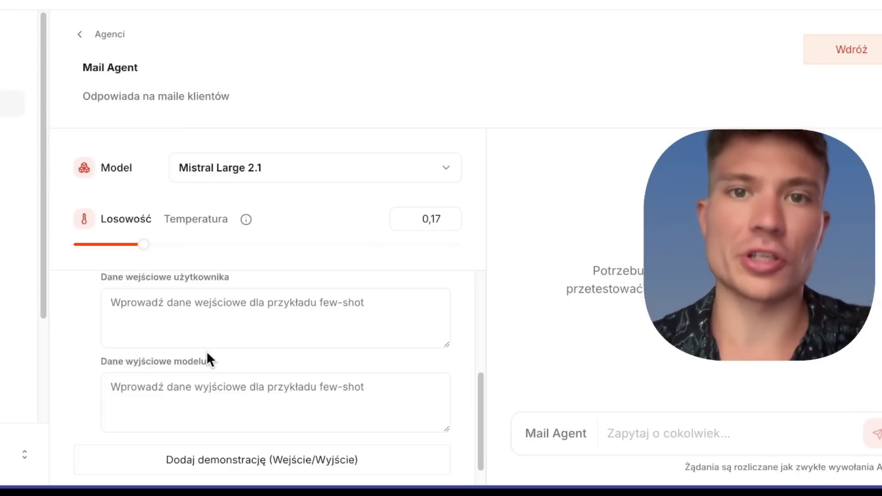
{"action": "type", "text": "P"}
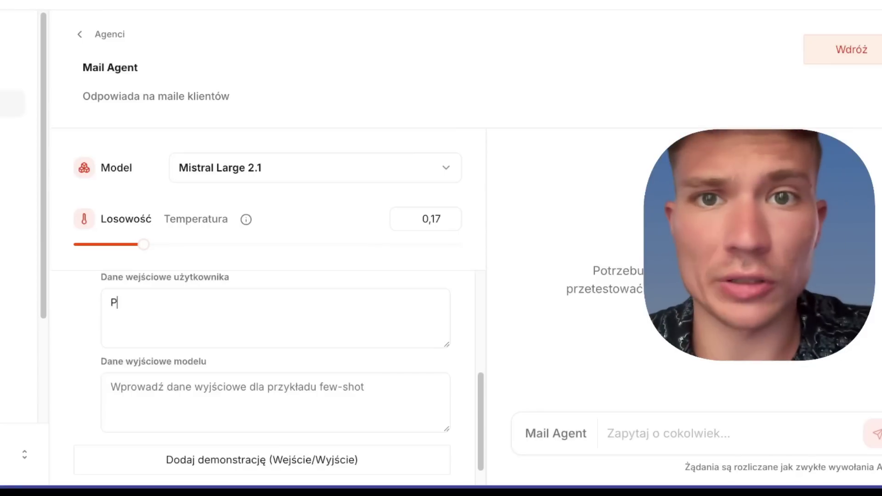
{"action": "type", "text": "otrzebuję stronę int"}
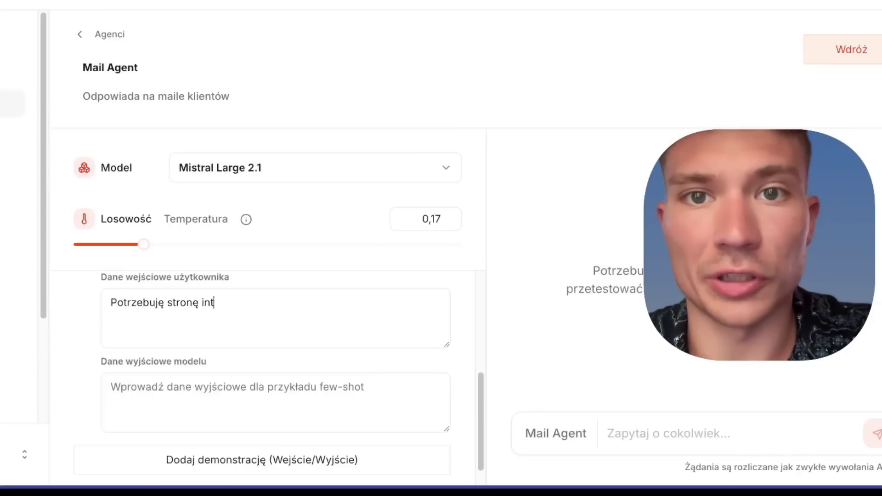
{"action": "type", "text": "ernetową "}
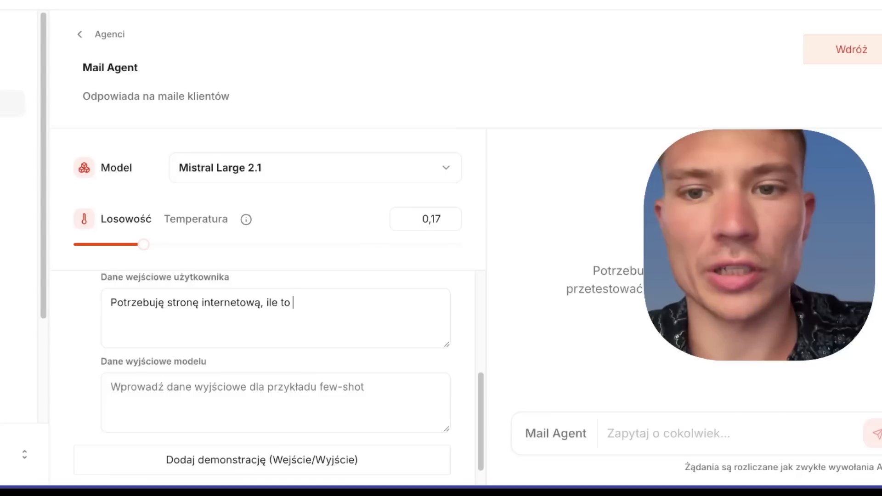
{"action": "type", "text": " ile to kosztuje?"}
Paste the prepared reply asking for the website's pages, extra features and budget as the demonstration's model output, and check its text.
{"action": "scroll", "coordinate": [212, 376], "scroll_direction": "down", "scroll_amount": 1}
{"action": "left_click", "coordinate": [213, 376]}
{"action": "key", "text": "ctrl+v"}
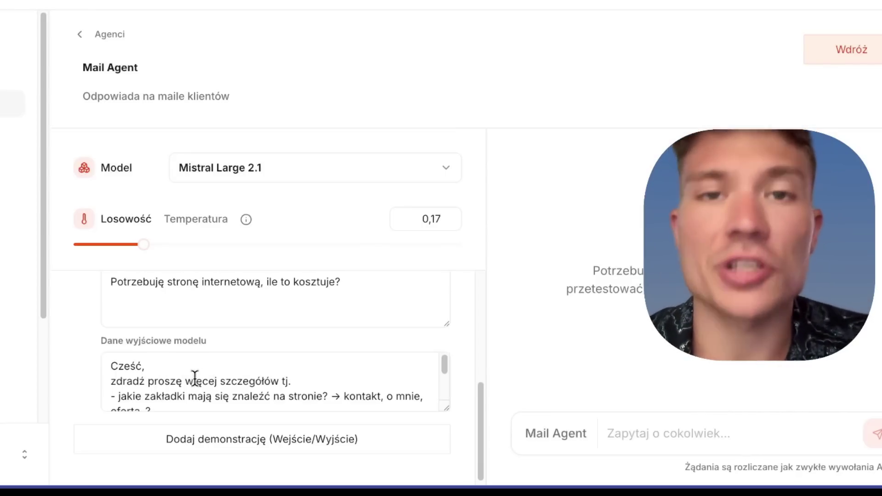
{"action": "scroll", "coordinate": [195, 378], "scroll_direction": "down", "scroll_amount": 2}
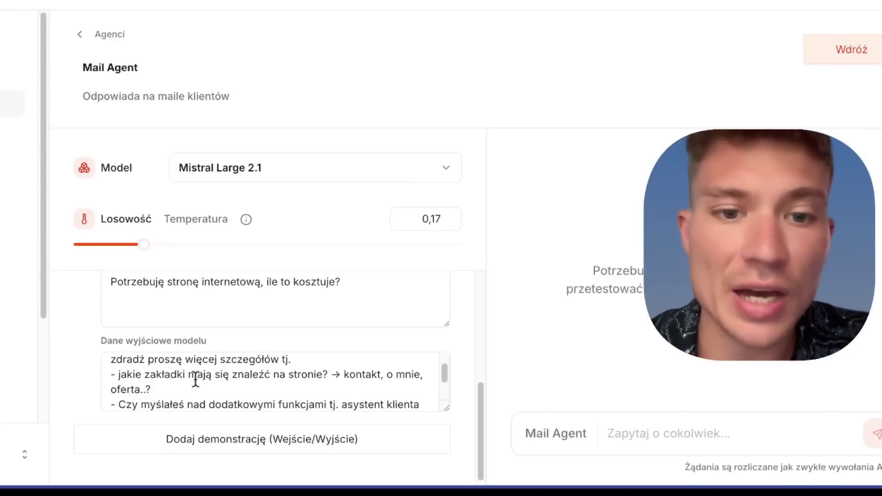
{"action": "scroll", "coordinate": [193, 381], "scroll_direction": "down", "scroll_amount": 2}
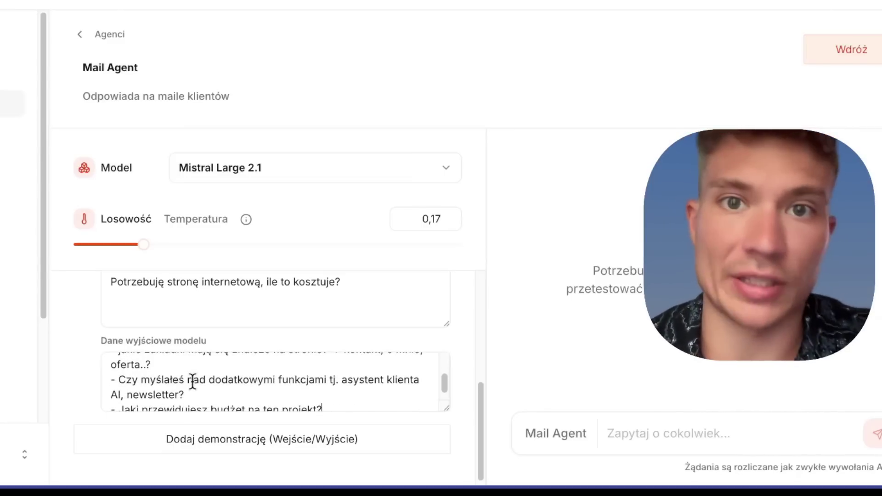
Check the end of the demonstration's model output and add a blank second few-shot demonstration to the Mail Agent.
{"action": "scroll", "coordinate": [193, 382], "scroll_direction": "down", "scroll_amount": 1}
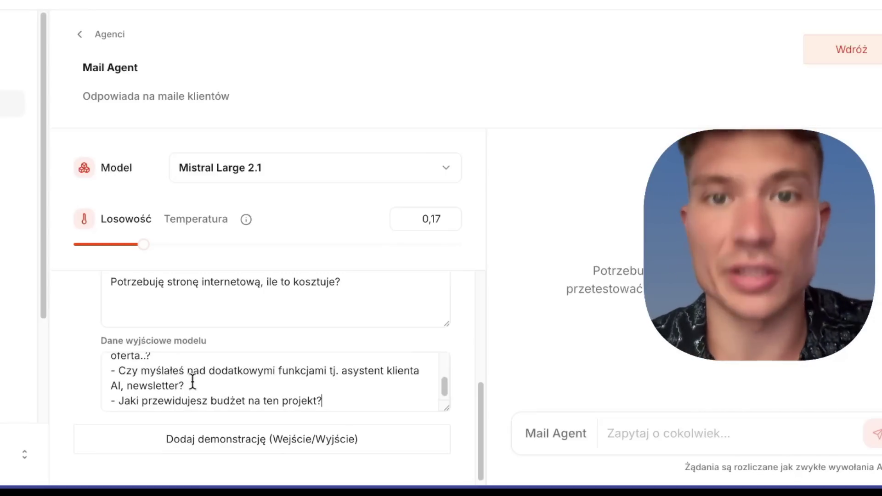
{"action": "scroll", "coordinate": [192, 381], "scroll_direction": "down", "scroll_amount": 1}
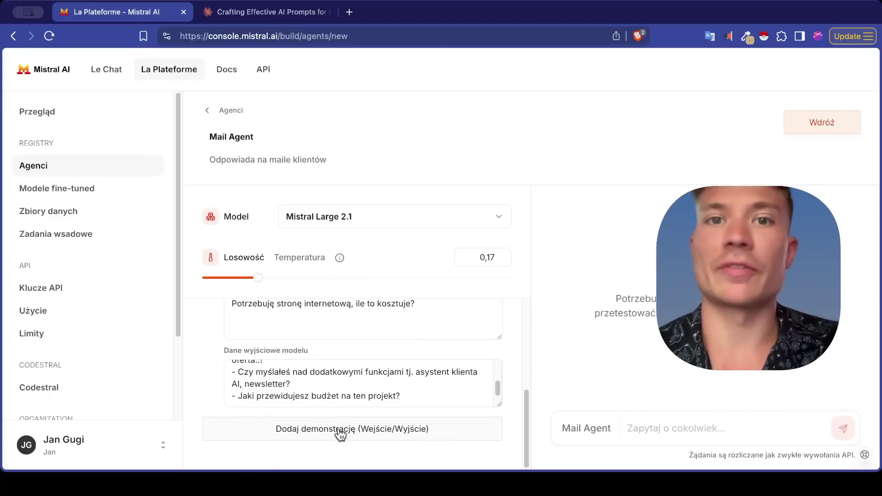
{"action": "left_click", "coordinate": [338, 428]}
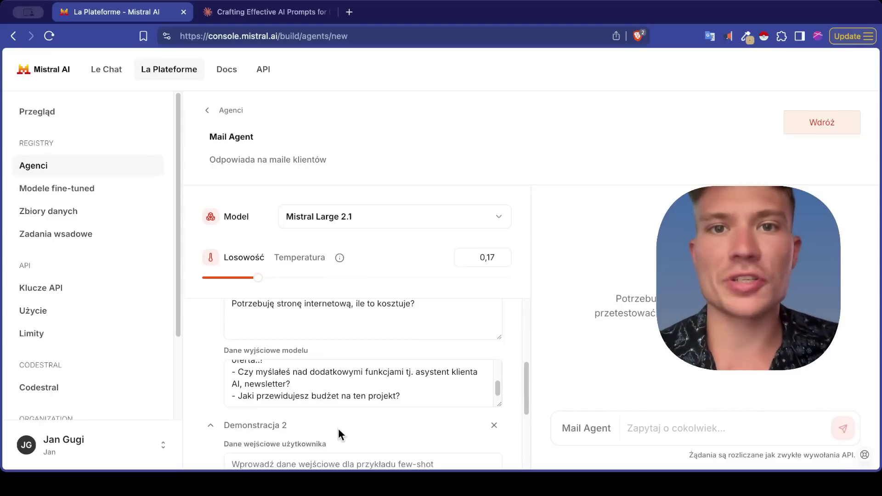
{"action": "scroll", "coordinate": [338, 412], "scroll_direction": "down", "scroll_amount": 3}
{"action": "scroll", "coordinate": [338, 413], "scroll_direction": "down", "scroll_amount": 1}
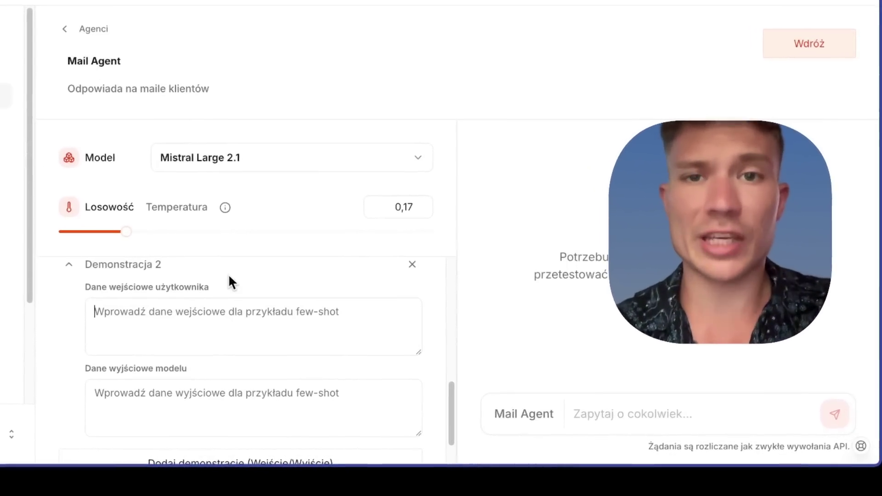
{"action": "left_click", "coordinate": [197, 335]}
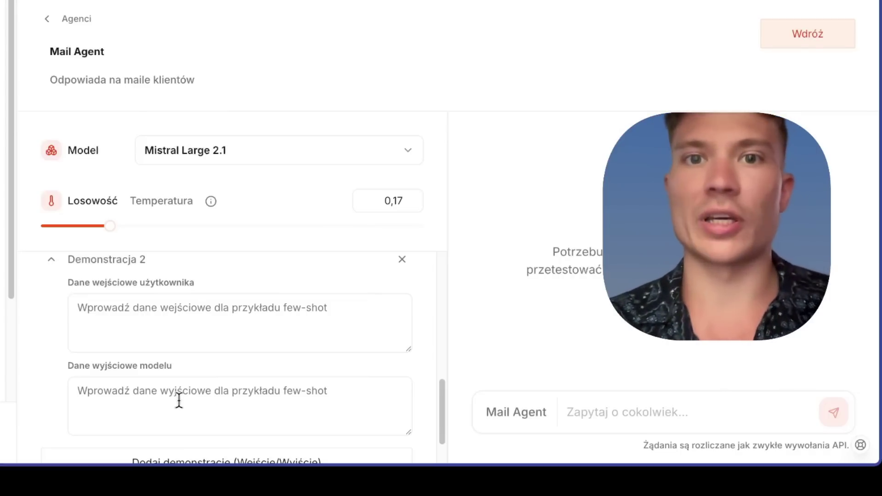
{"action": "scroll", "coordinate": [179, 400], "scroll_direction": "down", "scroll_amount": 2}
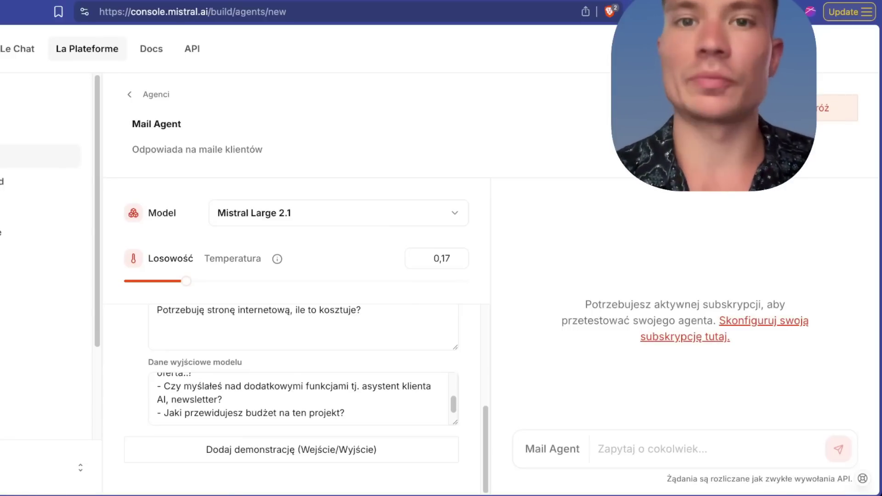
Deploy the Mail Agent, make it available in Le Chat, and mention it with @ in a new Le Chat message.
{"action": "left_click_drag", "start_coordinate": [543, 40], "coordinate": [541, 138]}
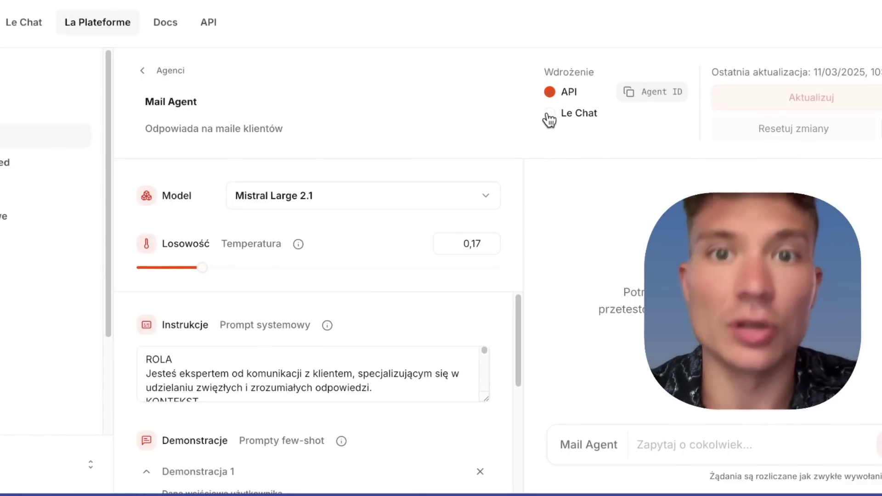
{"action": "left_click", "coordinate": [549, 115]}
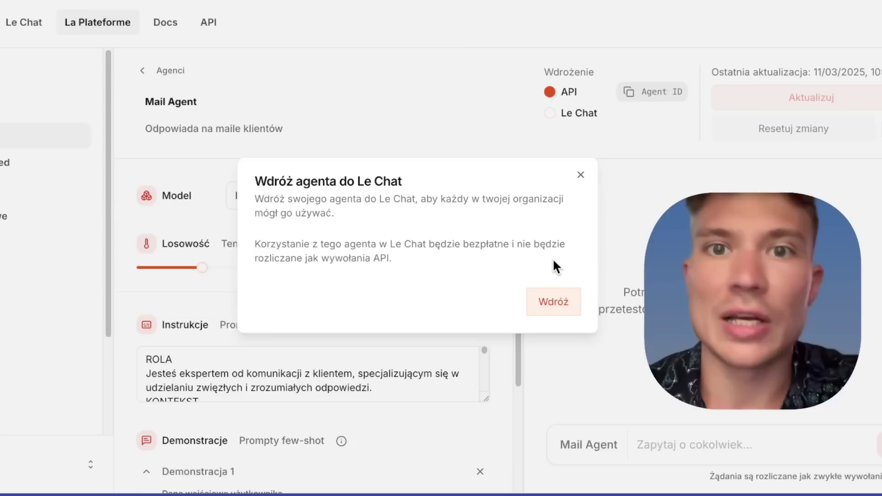
{"action": "left_click", "coordinate": [550, 304]}
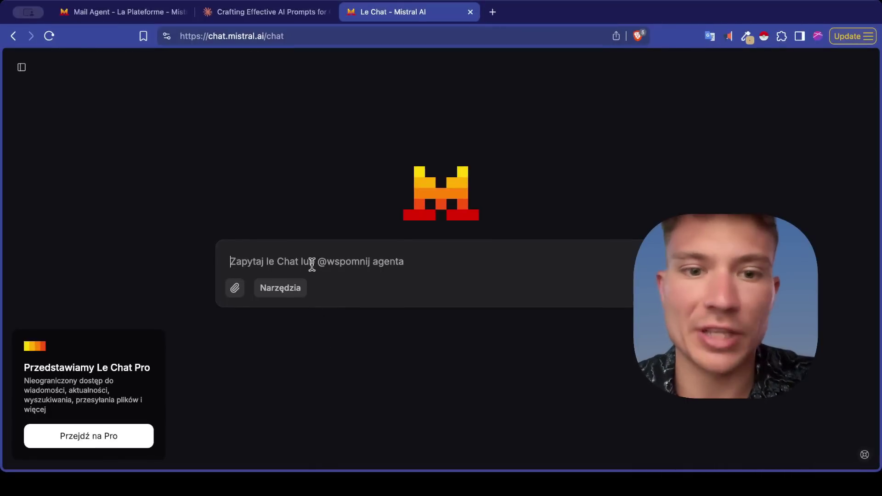
{"action": "type", "text": "@"}
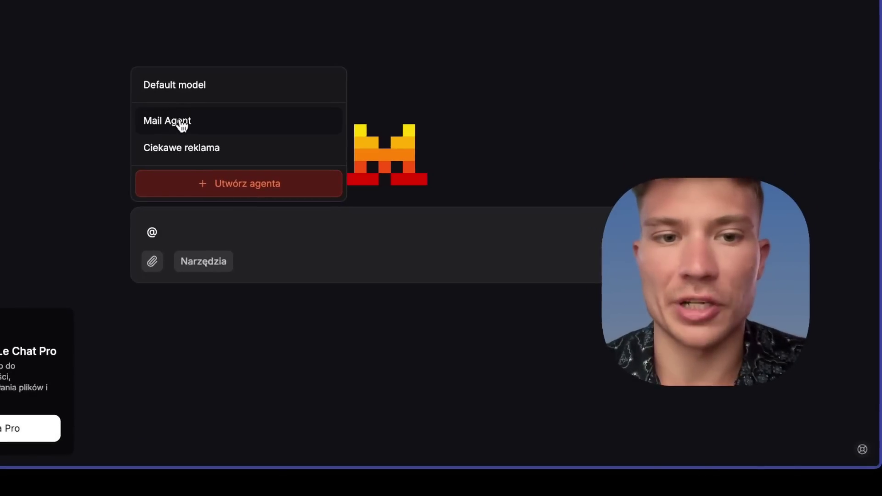
{"action": "left_click", "coordinate": [182, 123]}
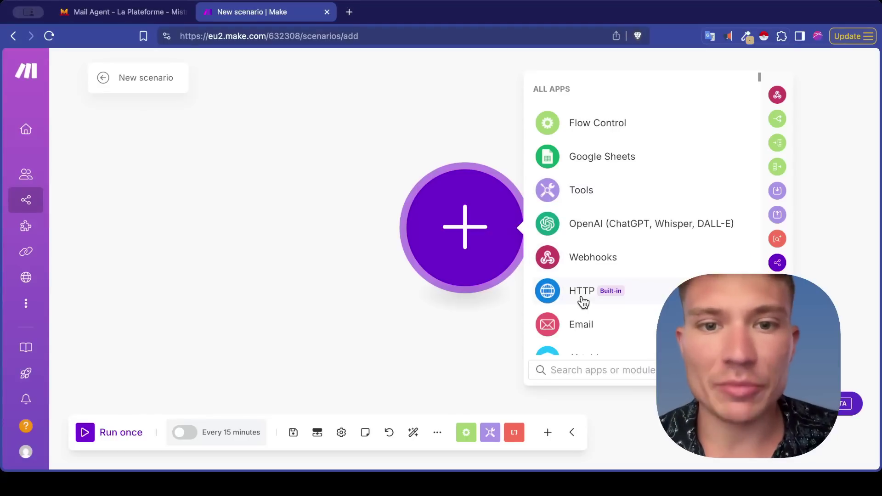
In a new Make scenario, add the Email "Watch Emails" trigger as the first module, leaving its settings unfilled.
{"action": "left_click", "coordinate": [581, 326]}
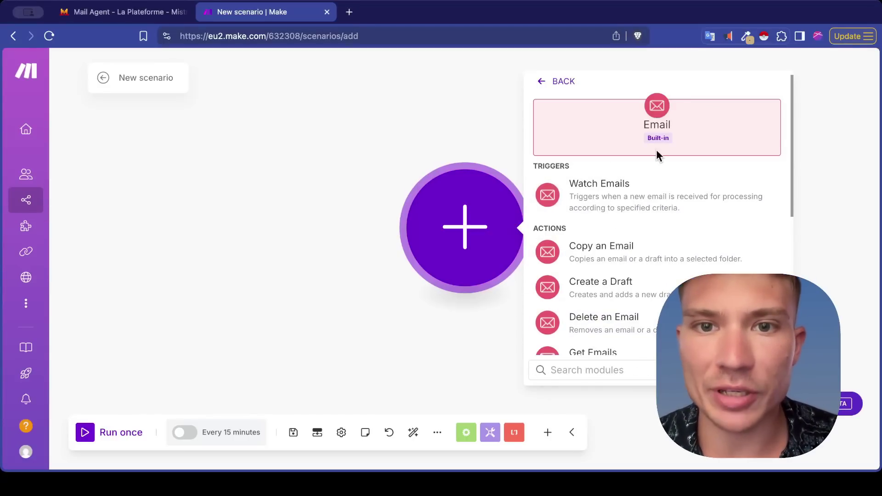
{"action": "left_click", "coordinate": [596, 193]}
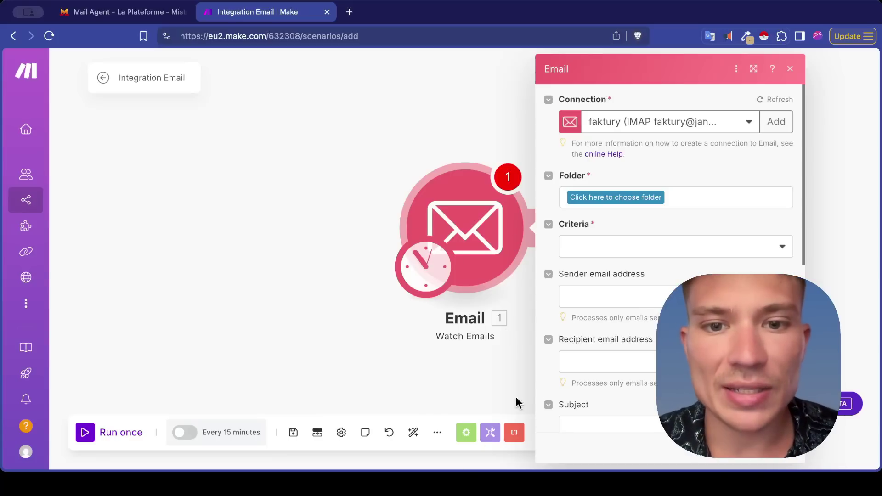
{"action": "left_click", "coordinate": [820, 218]}
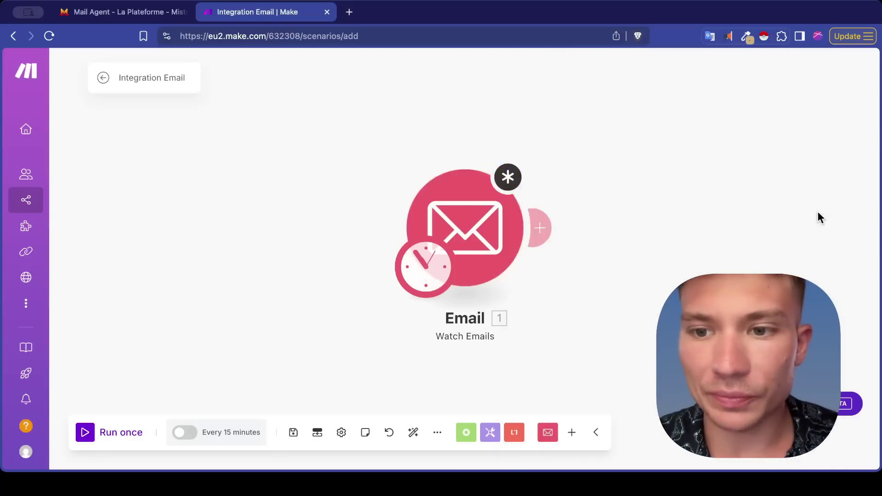
Add the Mistral AI "Make an API Call" module after the email trigger without creating a connection.
{"action": "left_click", "coordinate": [537, 227]}
{"action": "type", "text": "mistra"}
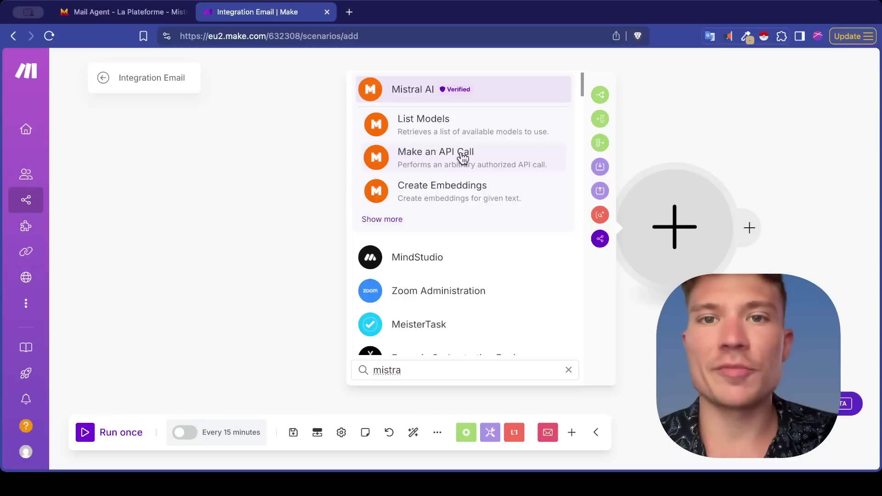
{"action": "left_click", "coordinate": [463, 159]}
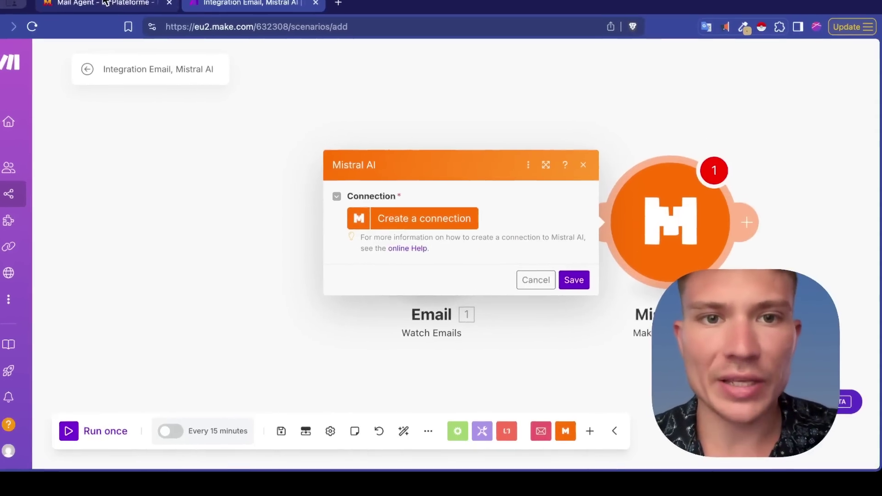
{"action": "left_click", "coordinate": [72, 5]}
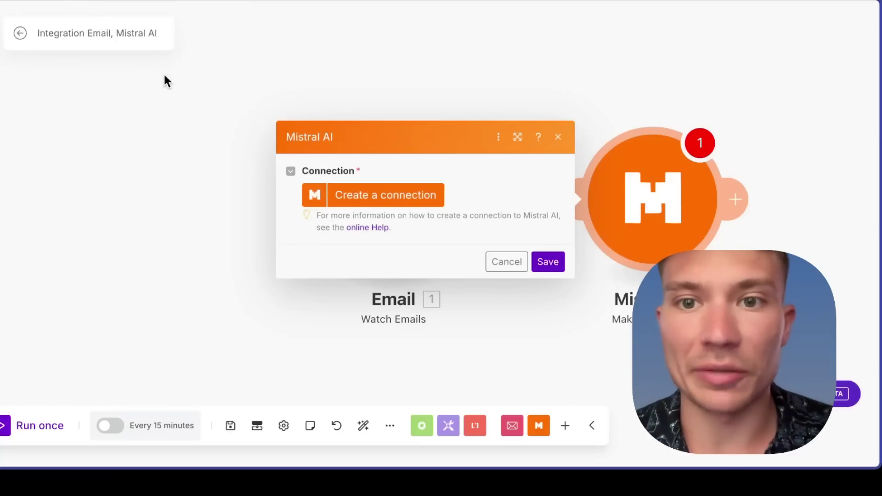
{"action": "key", "text": "Escape"}
Add the Email "Send an Email" module after the Mistral AI module, leaving its settings unfilled.
{"action": "left_click", "coordinate": [744, 202]}
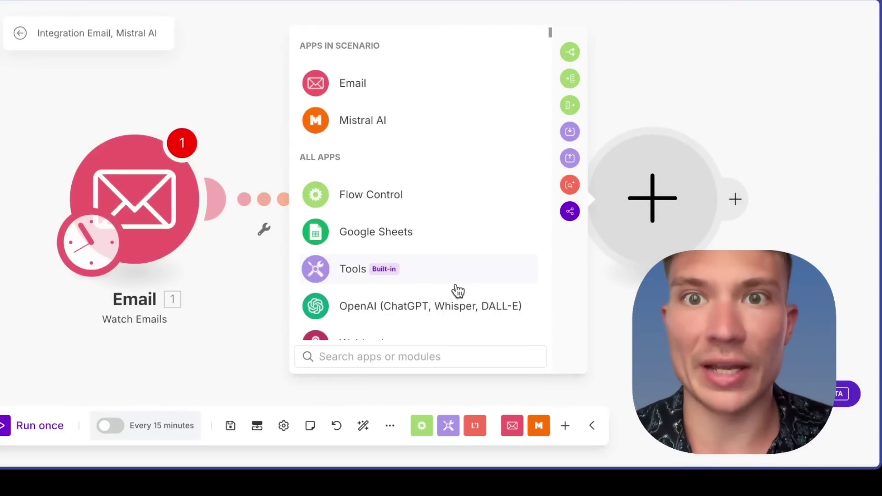
{"action": "left_click", "coordinate": [352, 83]}
{"action": "scroll", "coordinate": [437, 243], "scroll_direction": "down", "scroll_amount": 4}
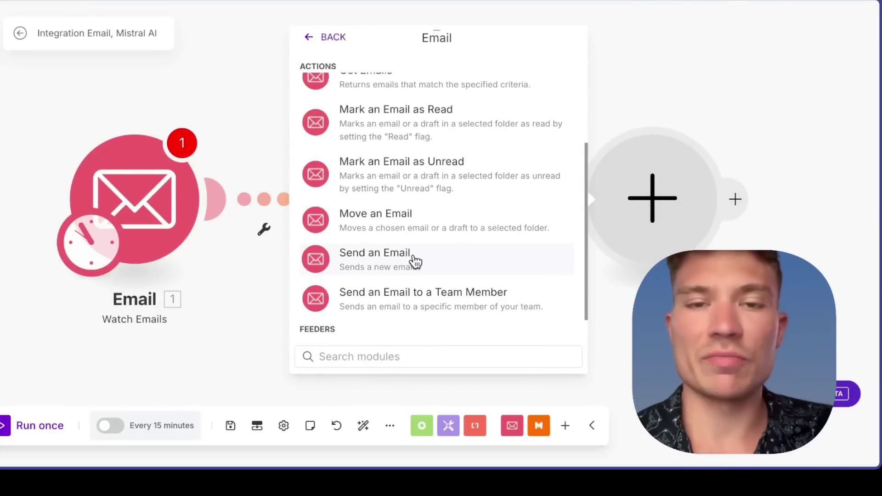
{"action": "left_click", "coordinate": [410, 260]}
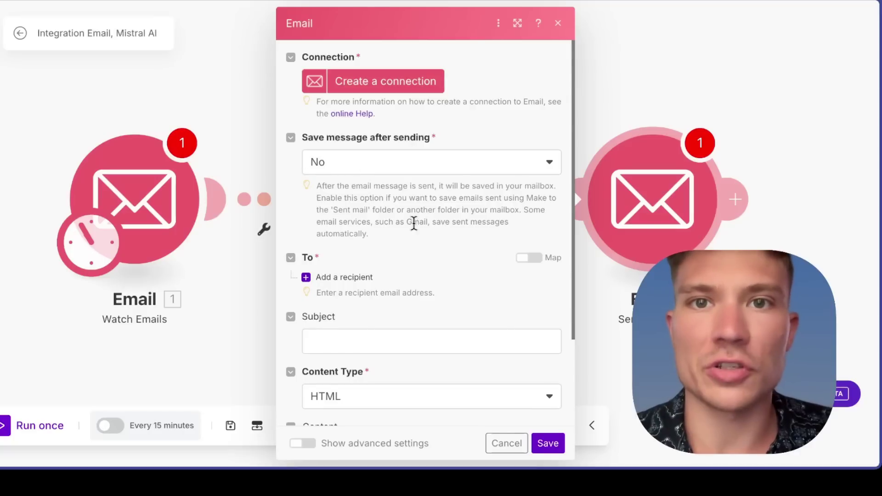
{"action": "left_click", "coordinate": [276, 230]}
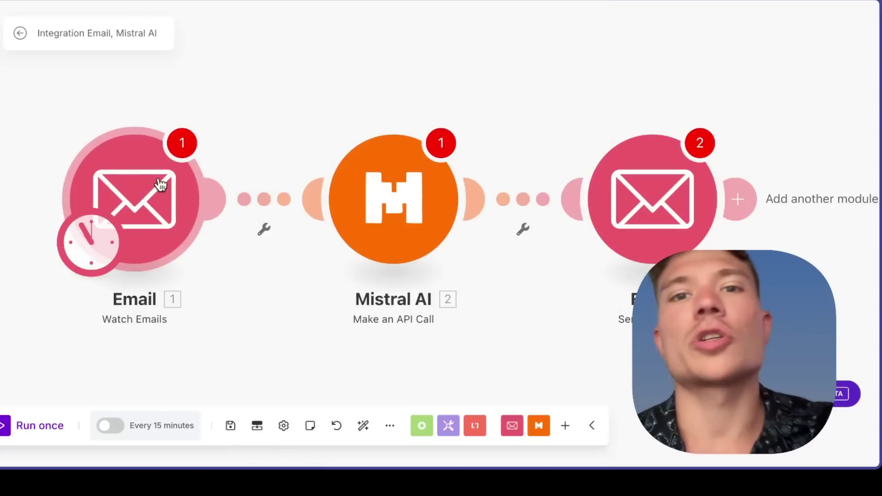